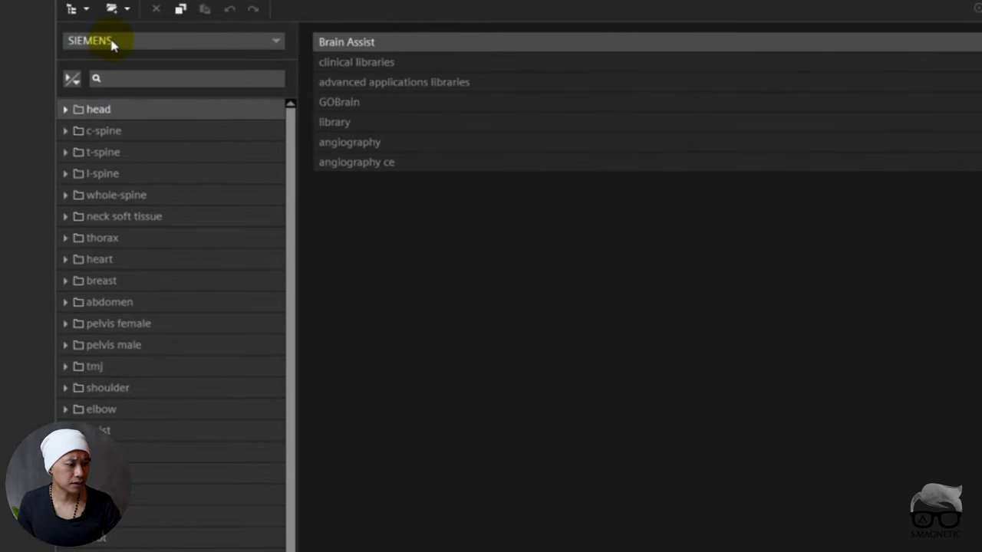
- Open the head library's T2 list for editing and select the t2_tse_tra_512 protocol
left_click(65, 109)
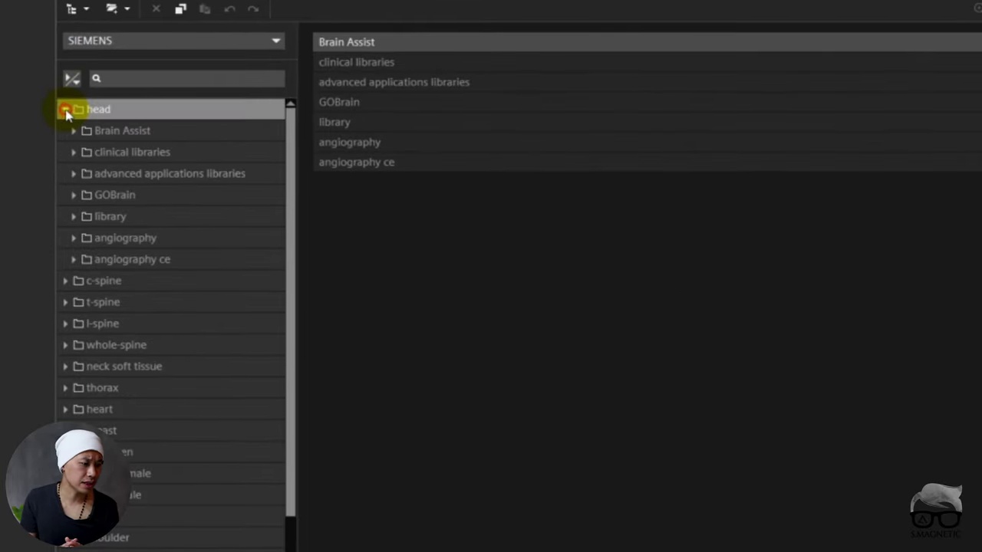
left_click(74, 216)
left_click(106, 280)
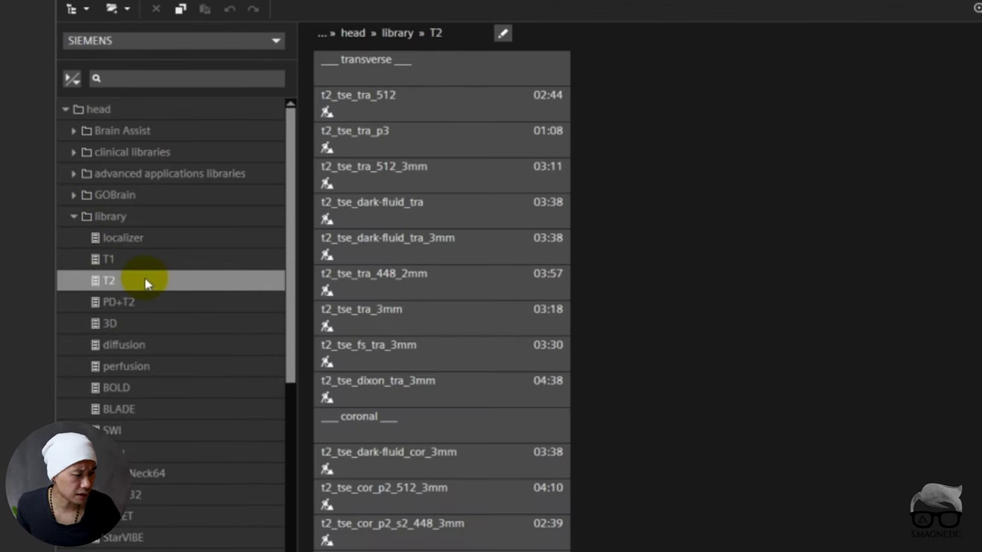
left_click(502, 33)
left_click(170, 107)
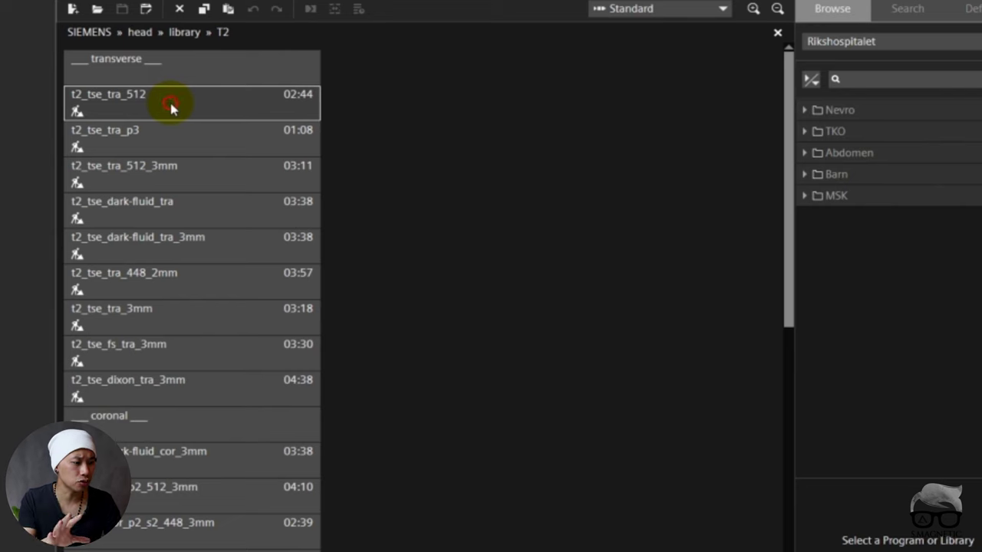
double_click(186, 107)
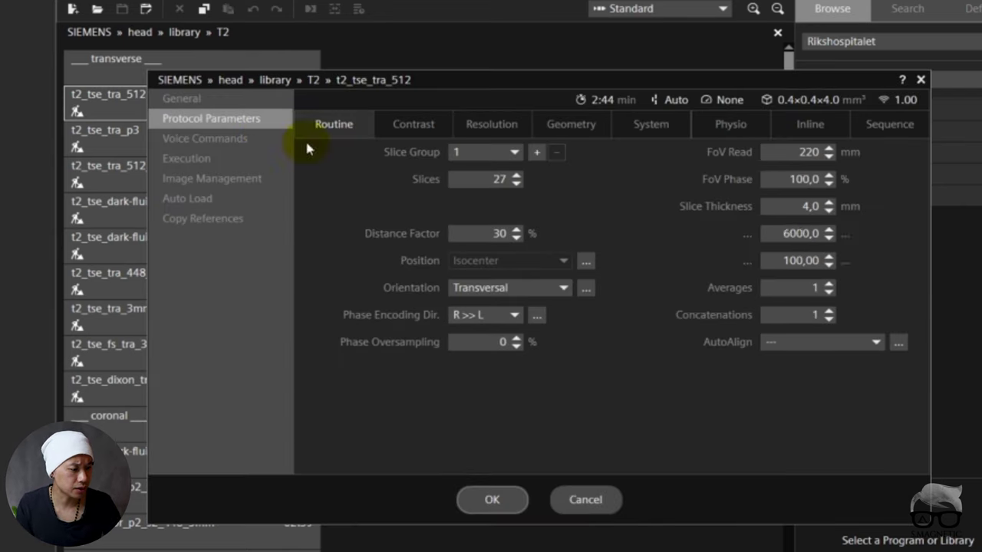
left_click(789, 291)
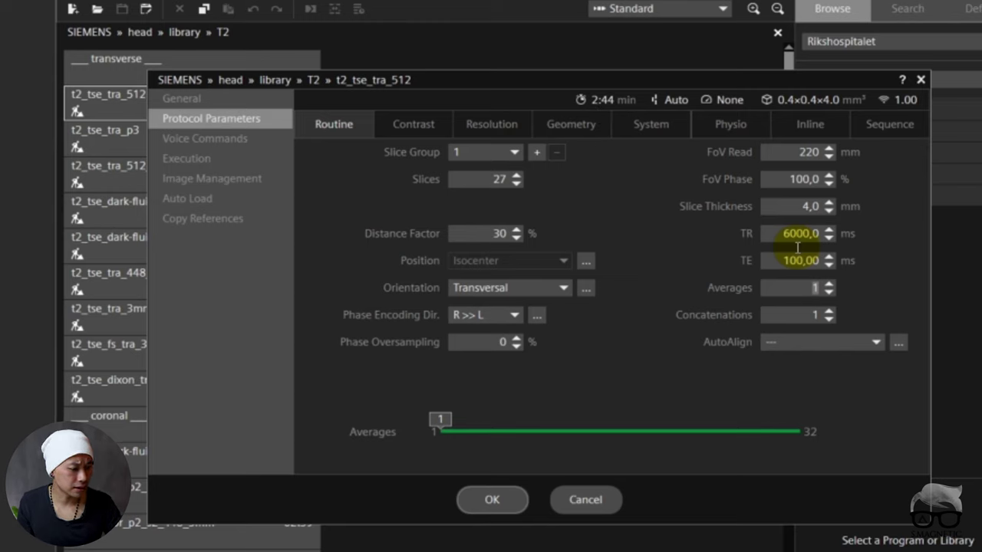
left_click(828, 284)
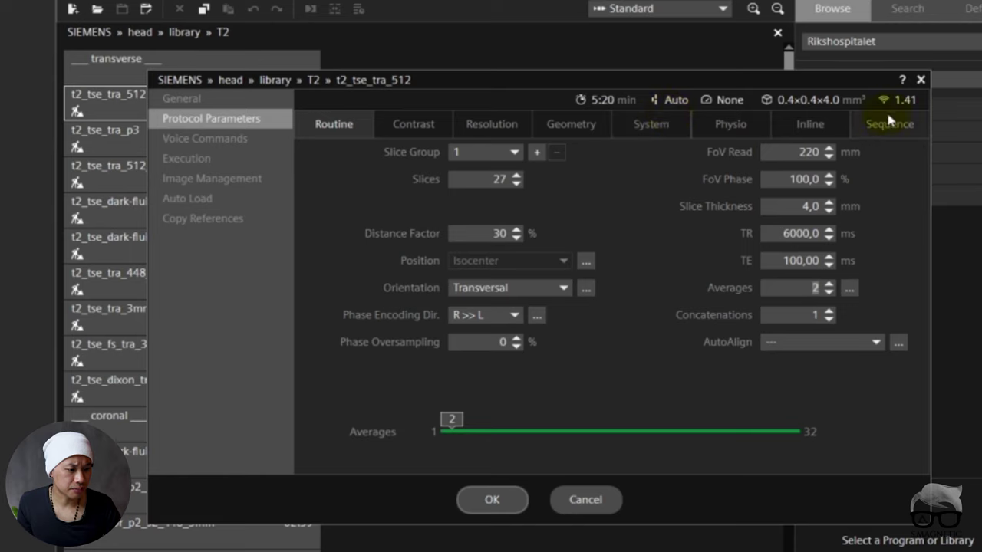
left_click(829, 284)
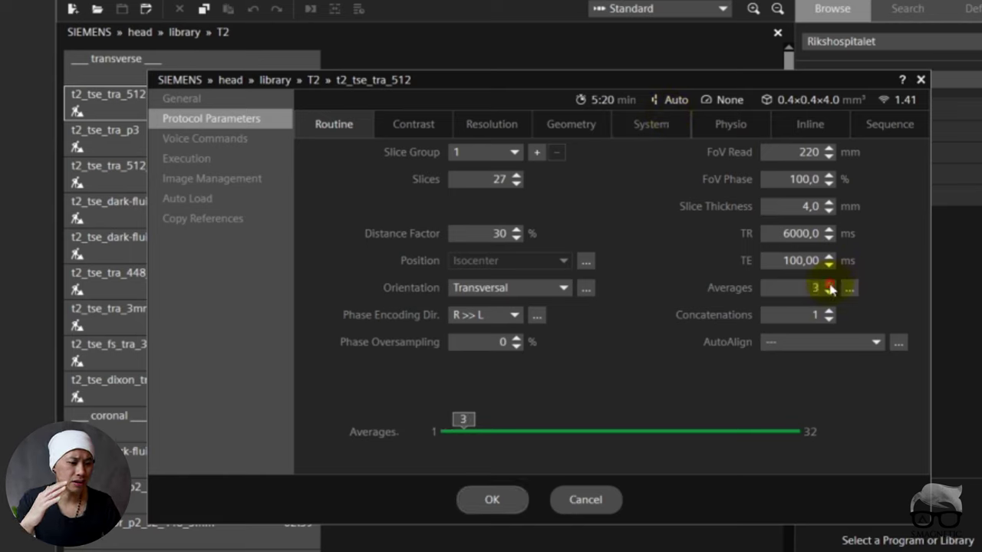
left_click(829, 285)
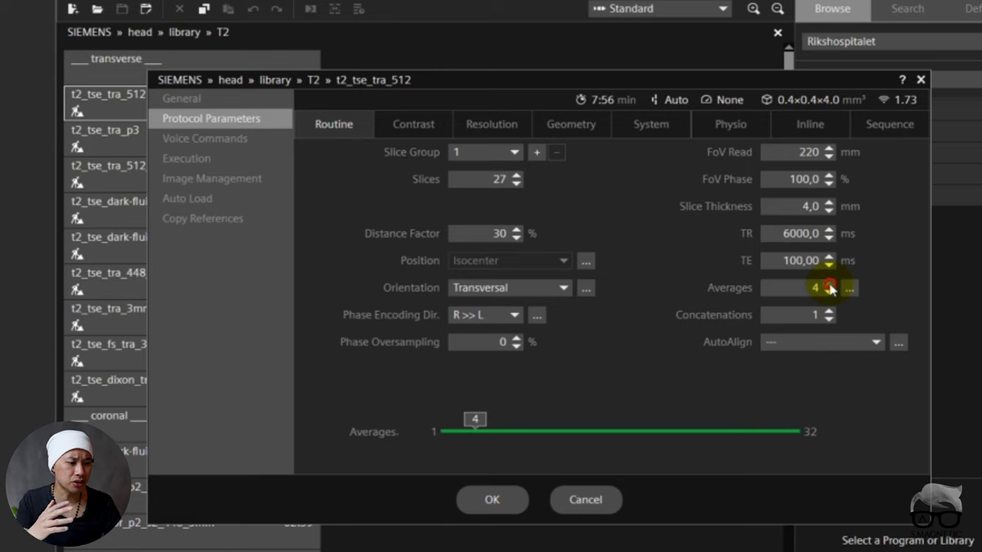
left_click(830, 285)
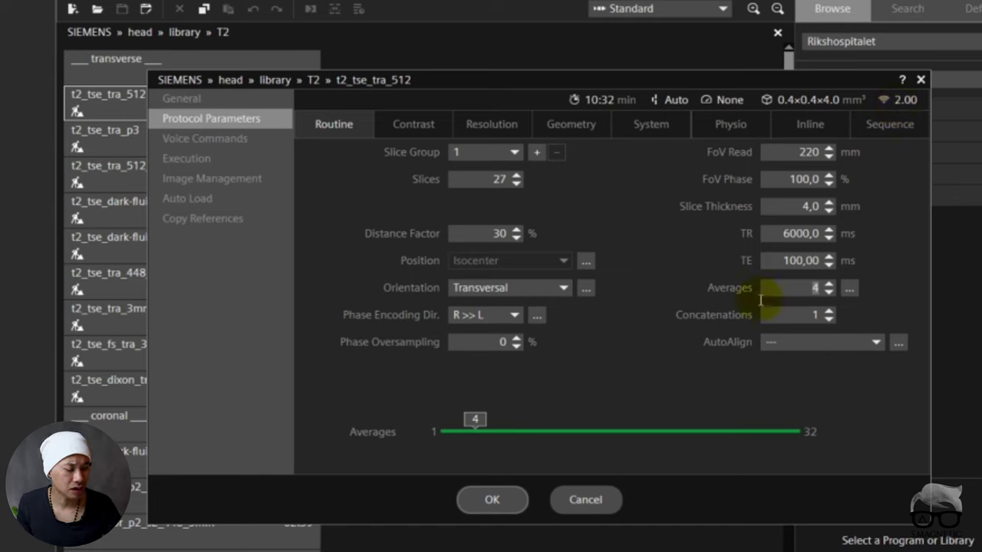
left_click(806, 297)
type("1")
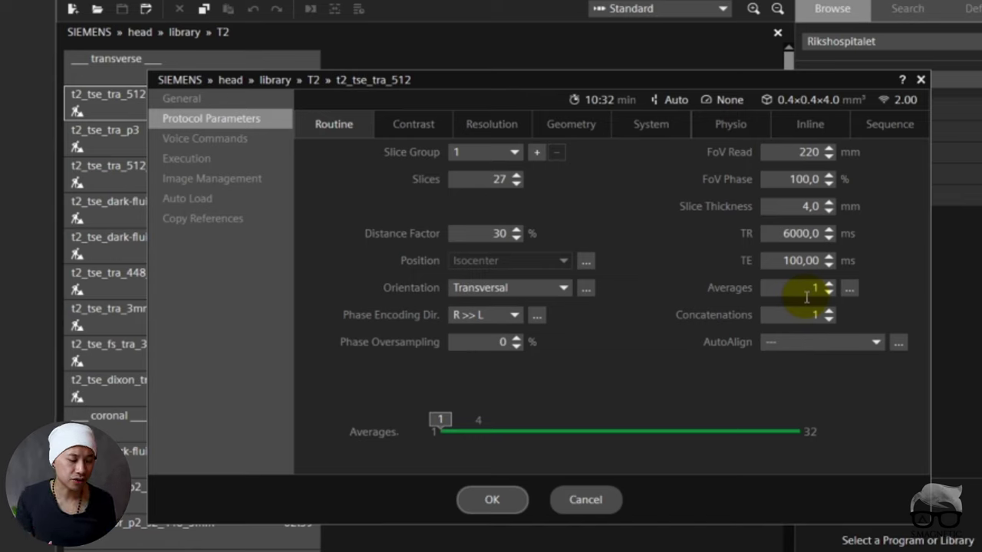
- Keep Averages at 1 (2:44), try Phase Oversampling 100 %, then reset it to 0 %
key("Tab")
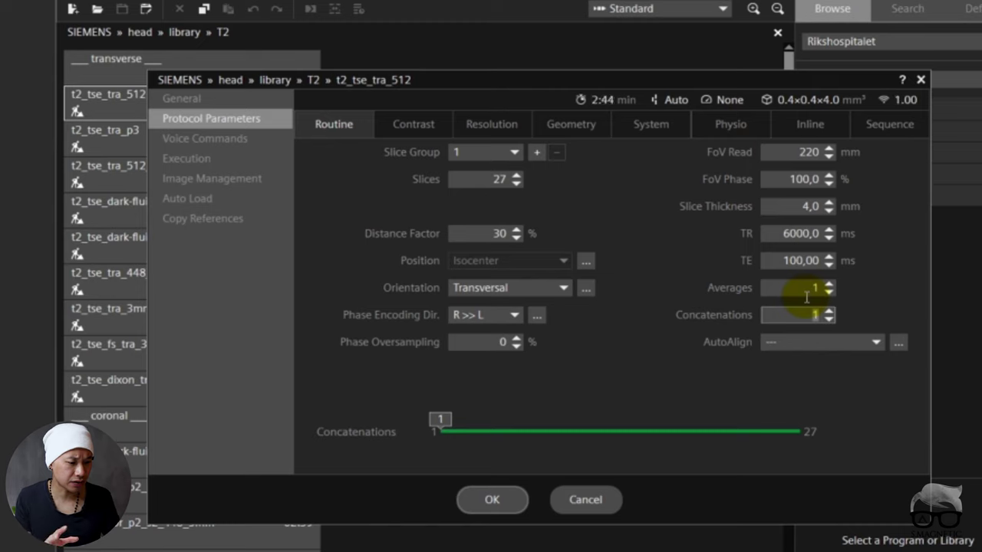
left_click(487, 341)
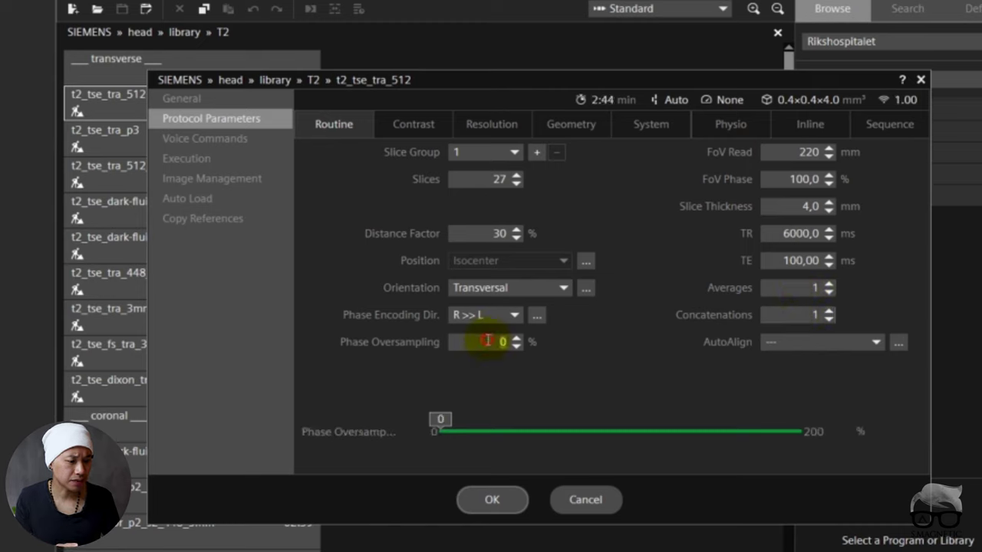
type("1")
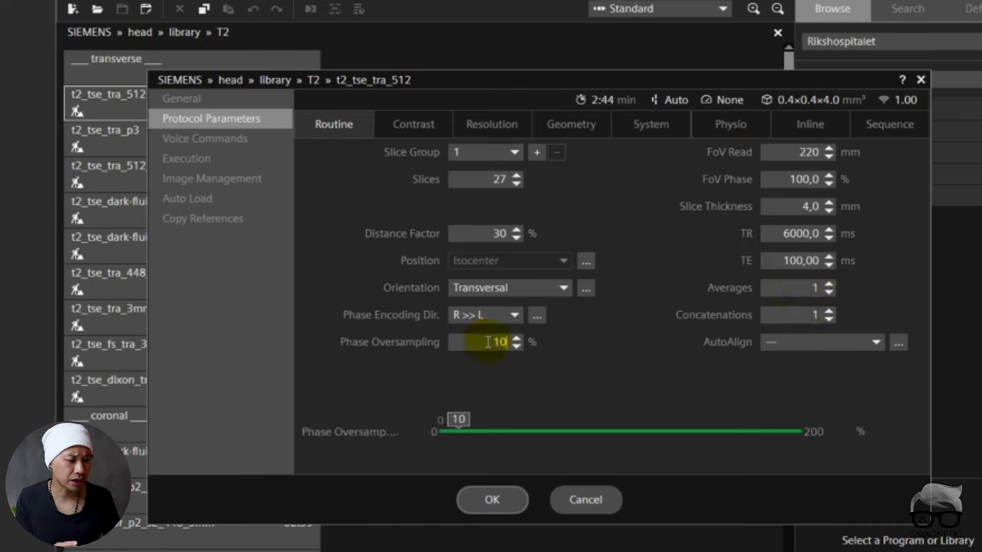
type("0")
key("Return")
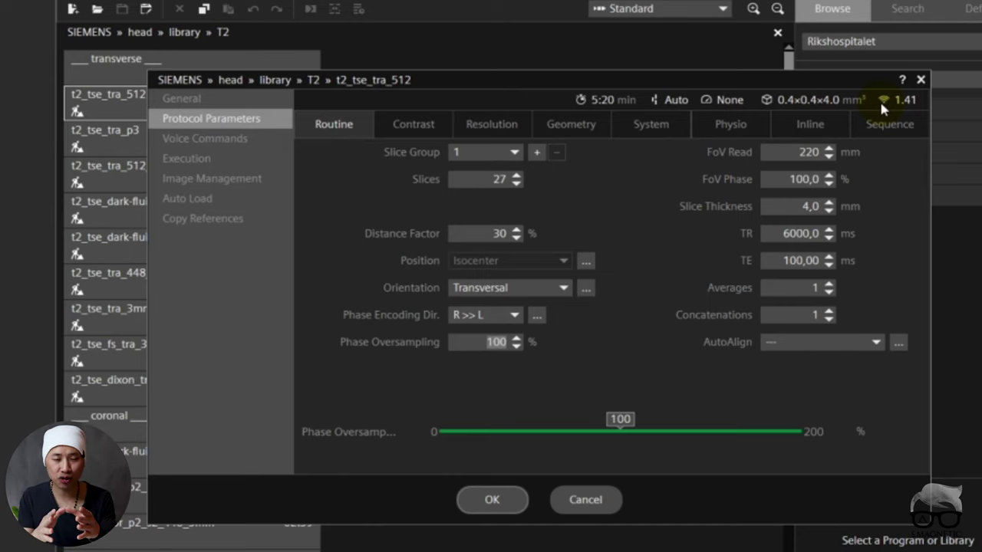
type("0")
key("Tab")
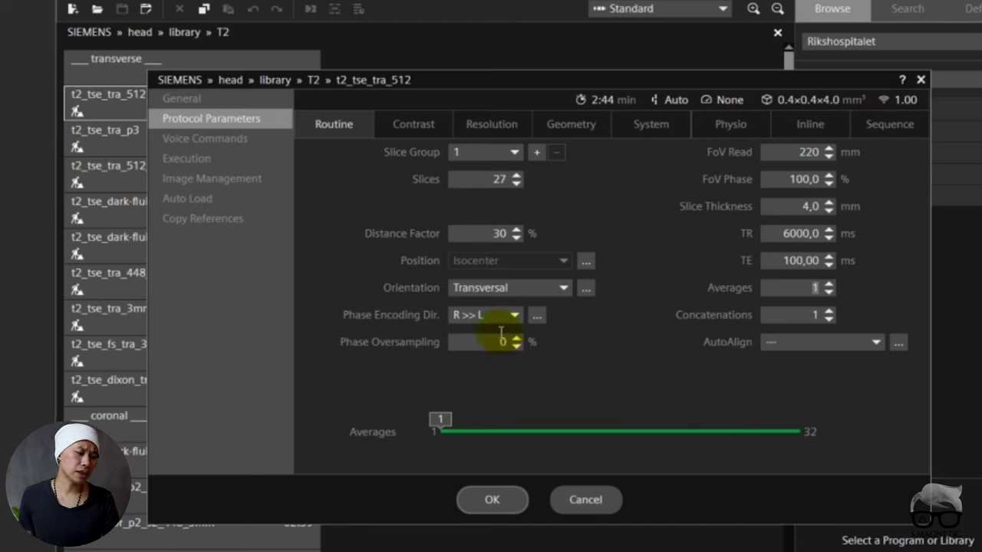
- Discard the t2_tse_tra_512 changes and open t2_space_sag_p3_iso from the head library's 3D list
left_click(585, 502)
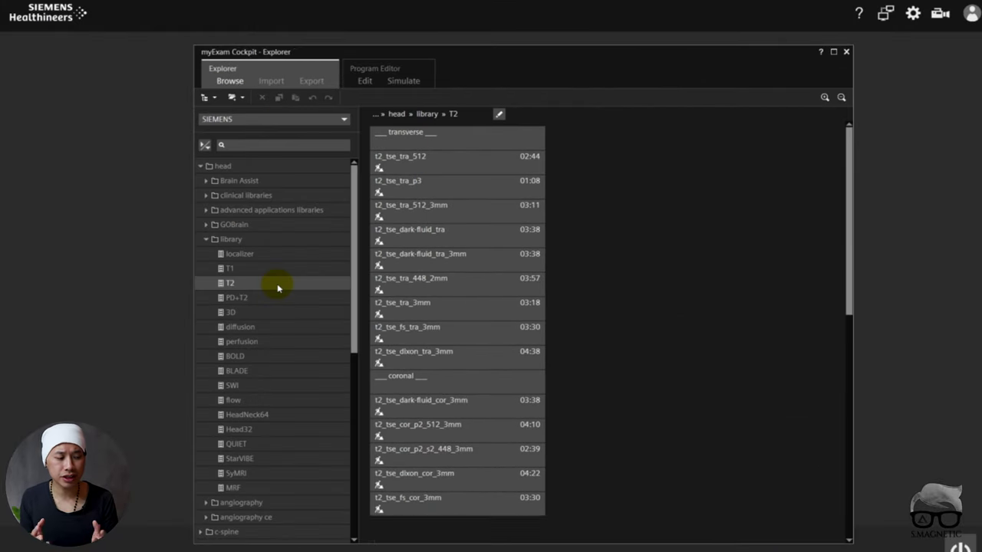
left_click(253, 314)
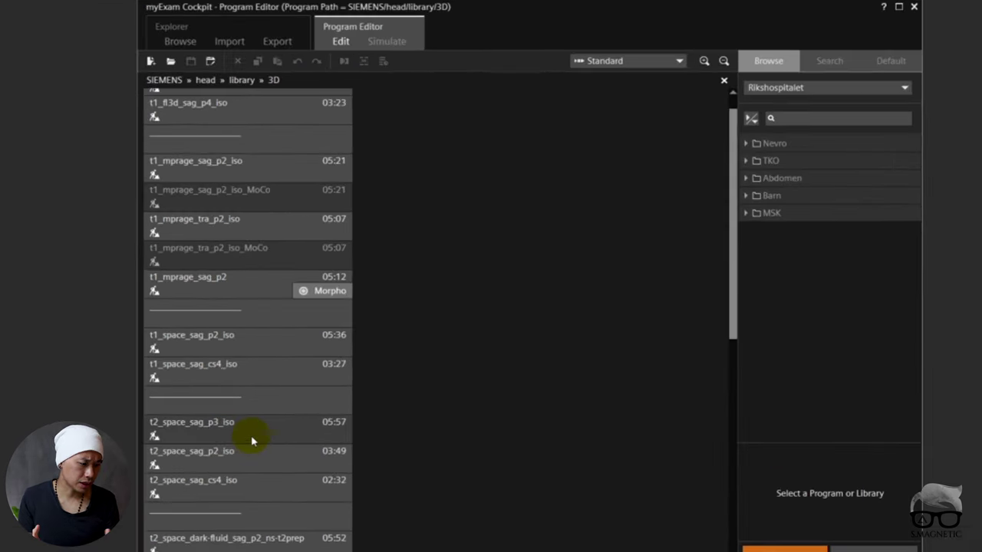
left_click(293, 439)
double_click(200, 474)
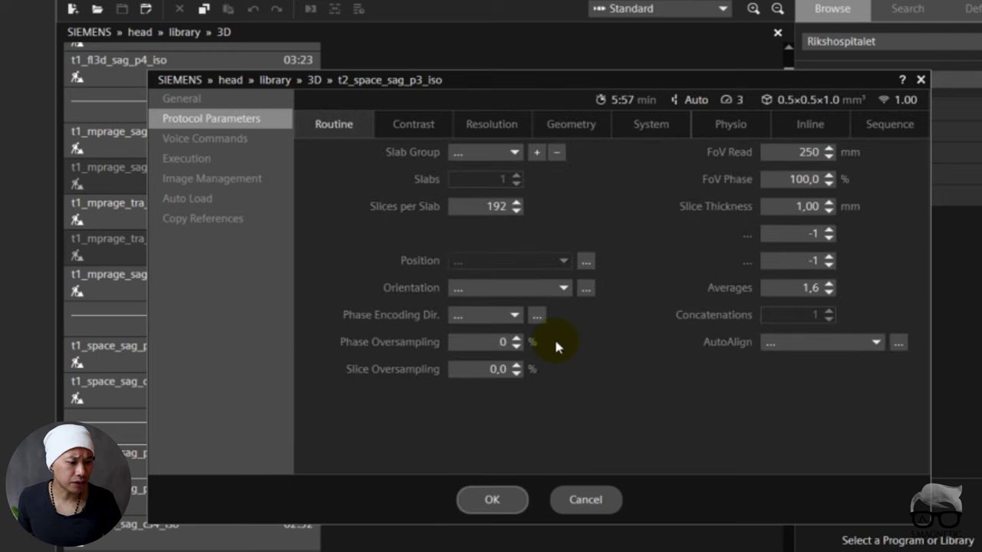
- Step Averages from 1,6 toward 2,0, then slide it to 1,0 and finally 4,0 (14:48, SNR 1.58)
left_click(784, 291)
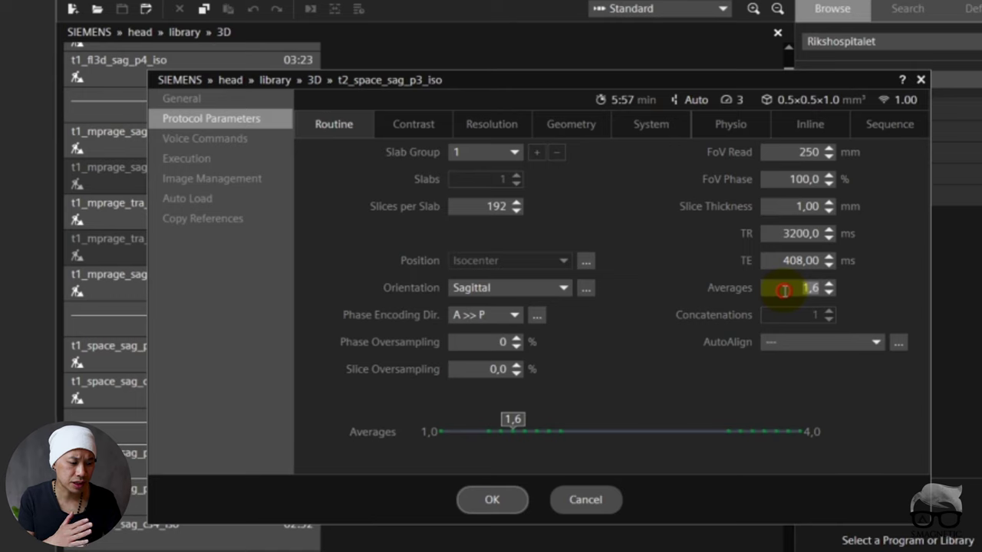
left_click(829, 293)
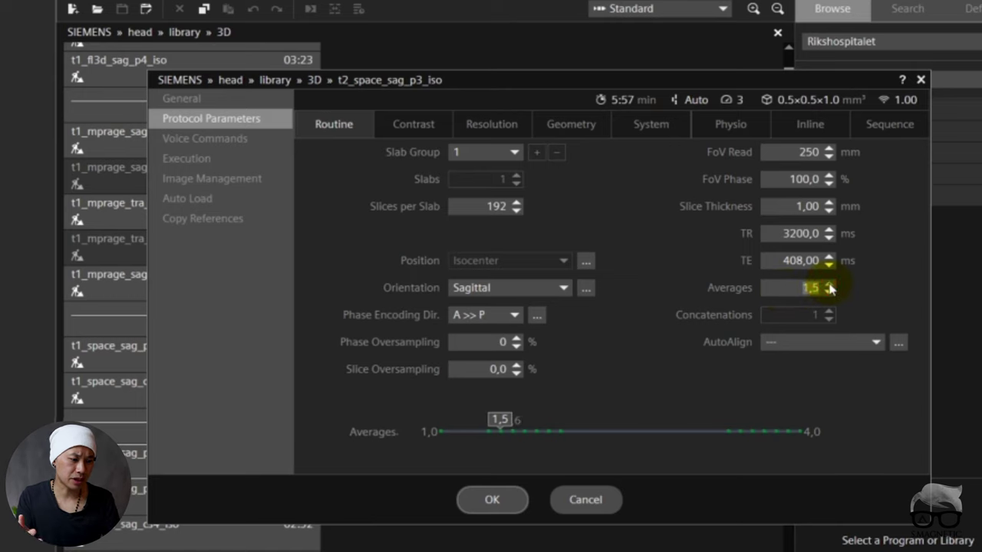
left_click(829, 283)
left_click(829, 284)
left_click(828, 284)
left_click(829, 283)
left_click(828, 284)
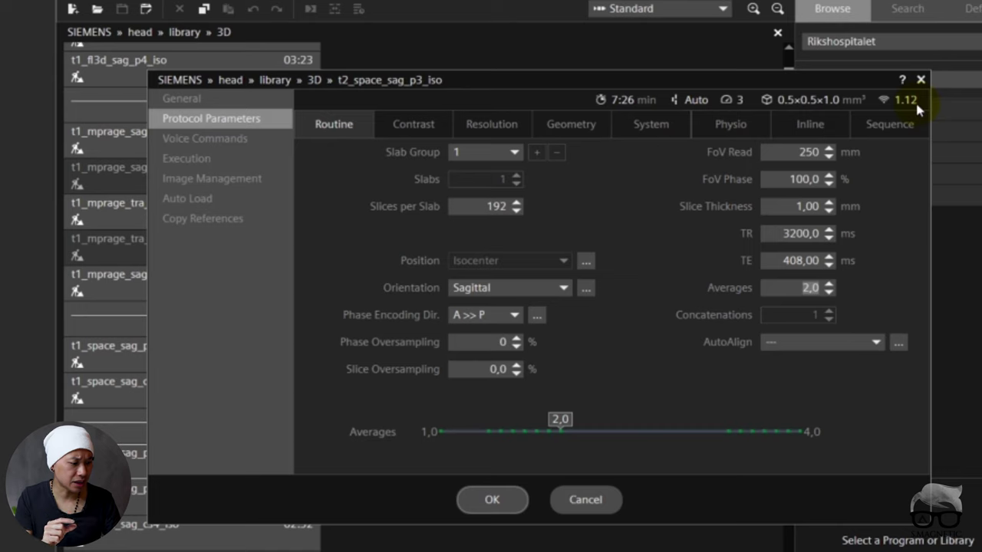
left_click(436, 432)
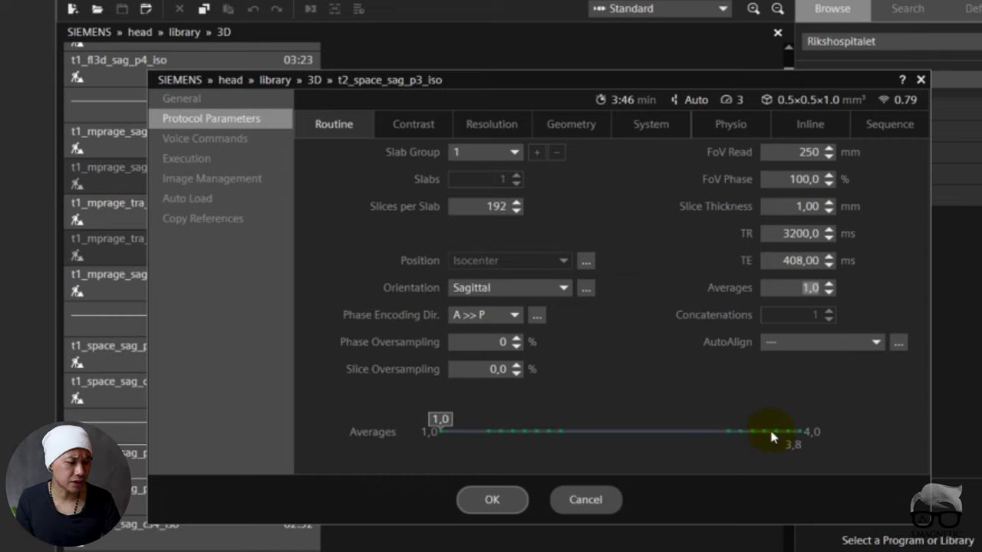
left_click(812, 433)
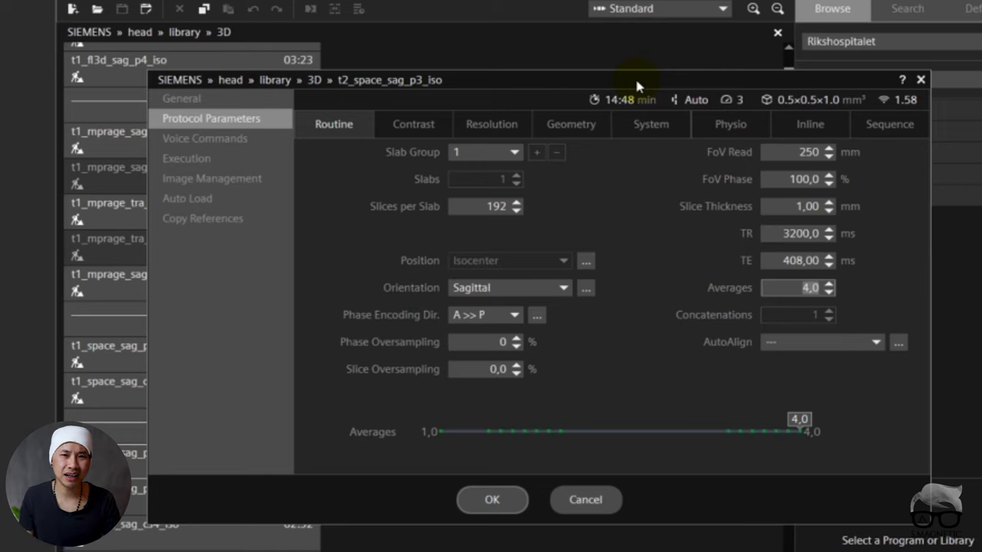